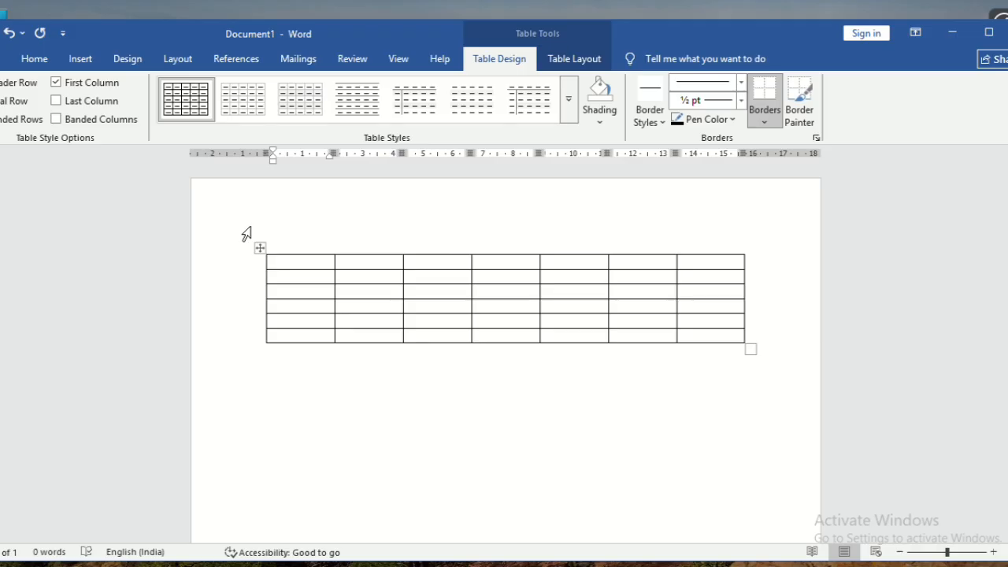
- Apply the blue grid table style with a solid header row and solid first column to the empty table
left_click(571, 63)
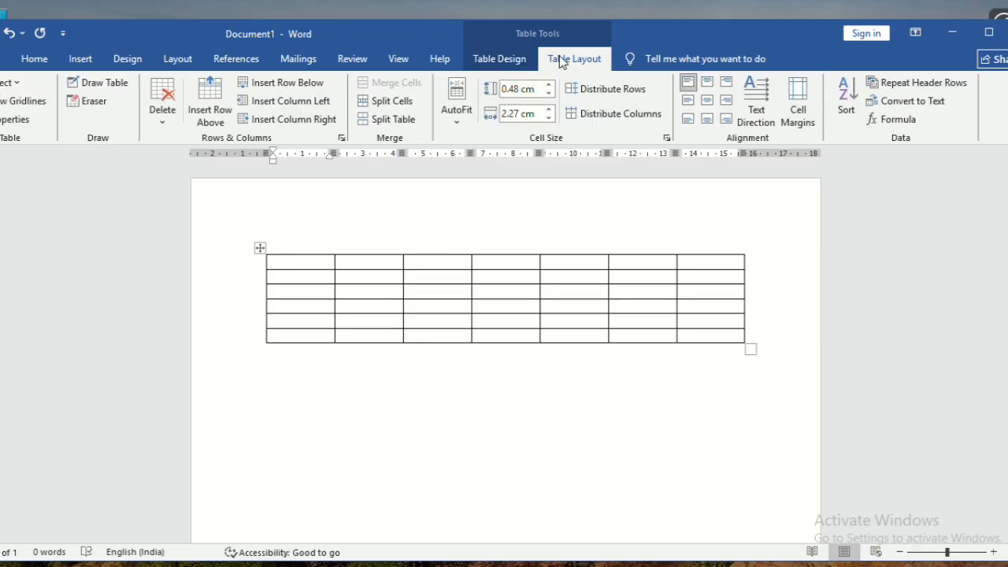
left_click(503, 63)
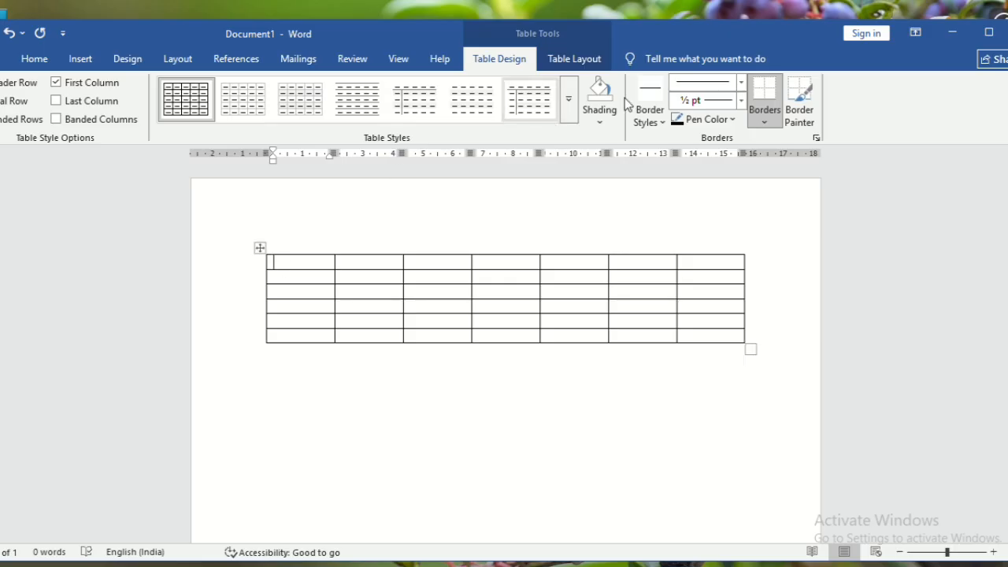
left_click(569, 102)
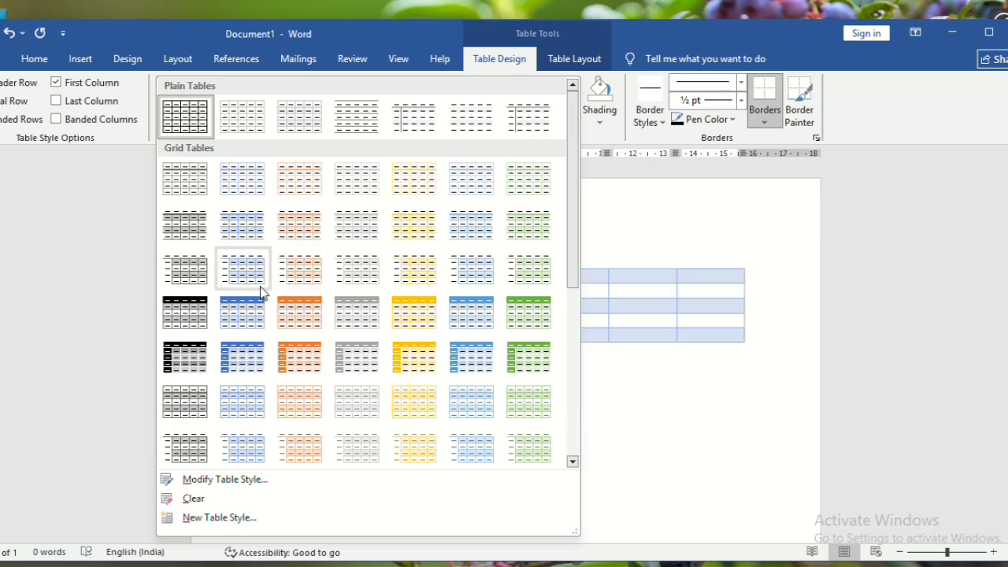
scroll(388, 326, "down", 5)
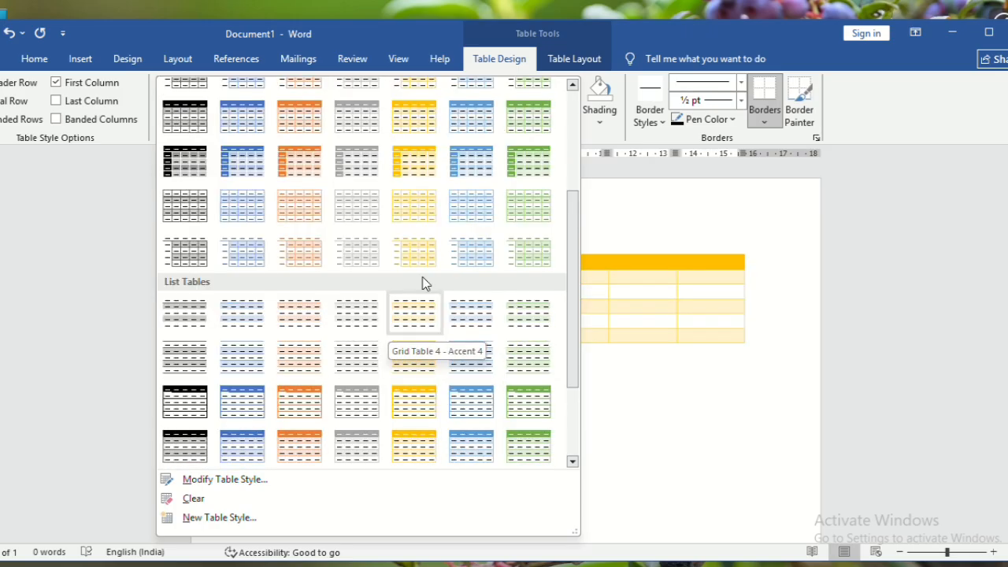
left_click(480, 158)
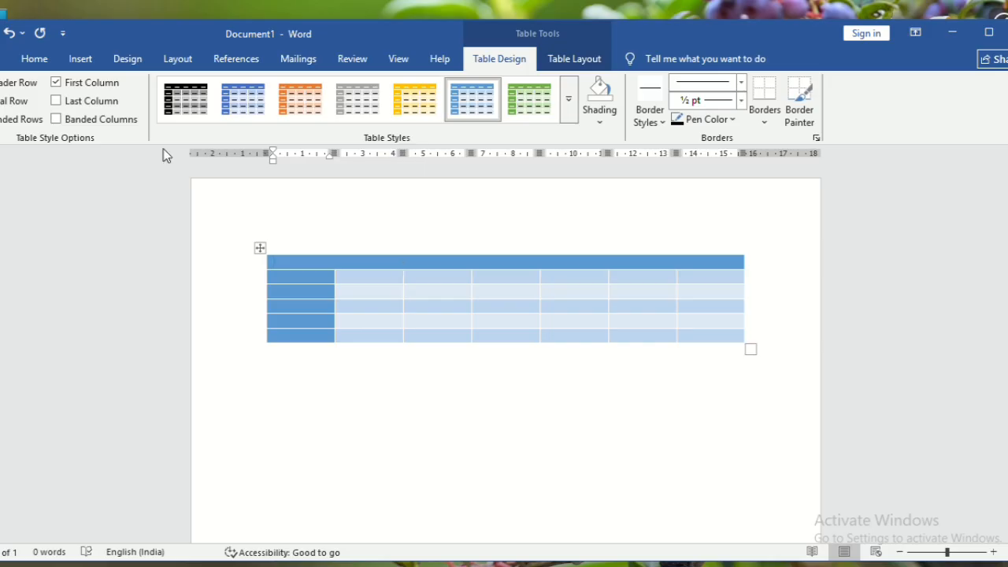
- Try Header Row off, Total Row on and Banded Rows off in turn, restoring each table style option to its original setting
left_click(2, 82)
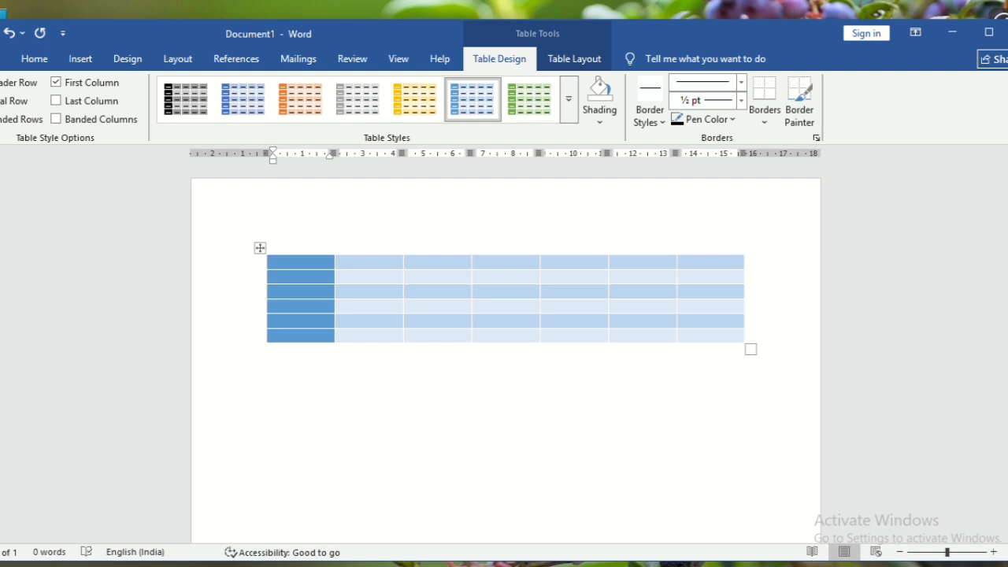
left_click(3, 101)
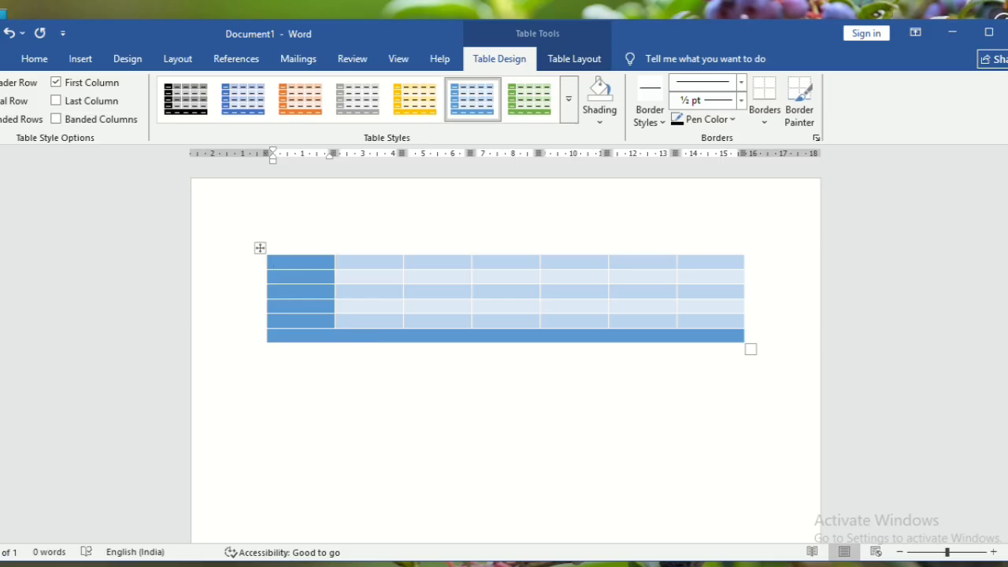
left_click(3, 101)
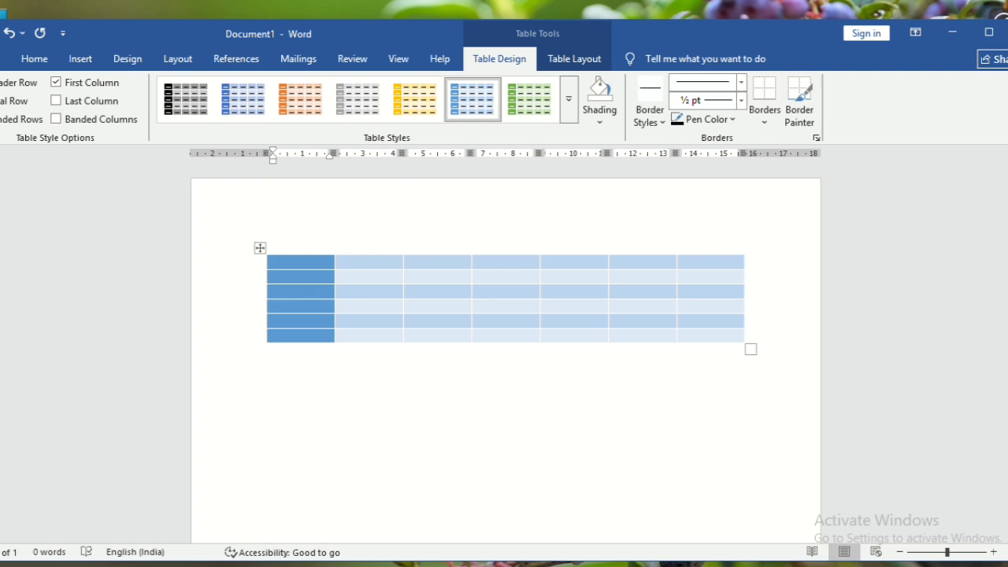
left_click(2, 119)
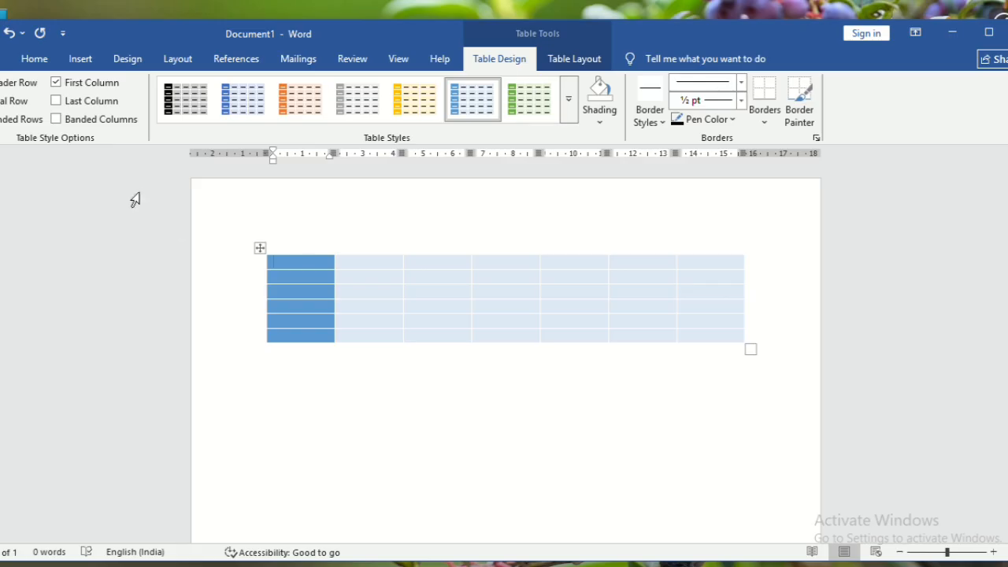
left_click(2, 119)
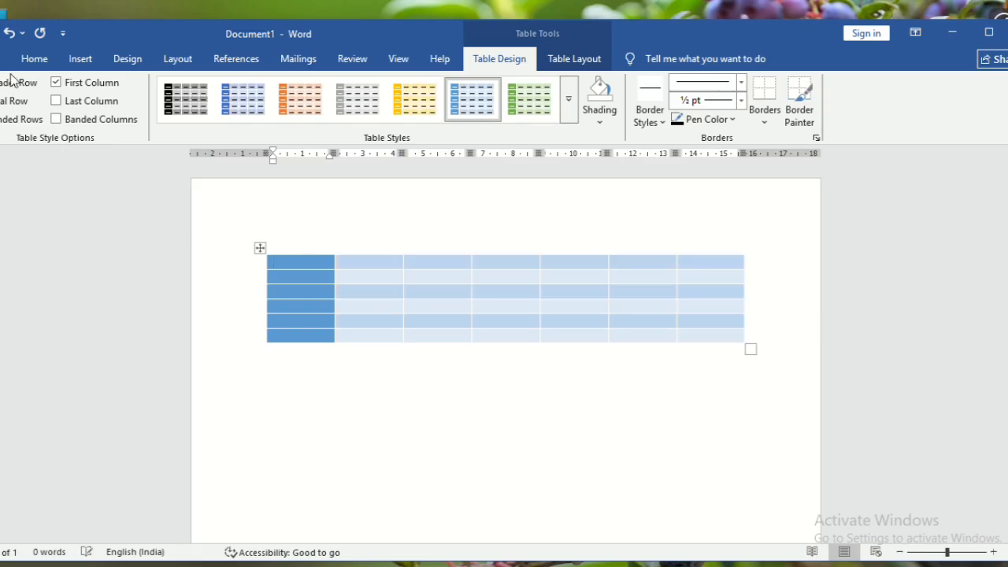
left_click(2, 82)
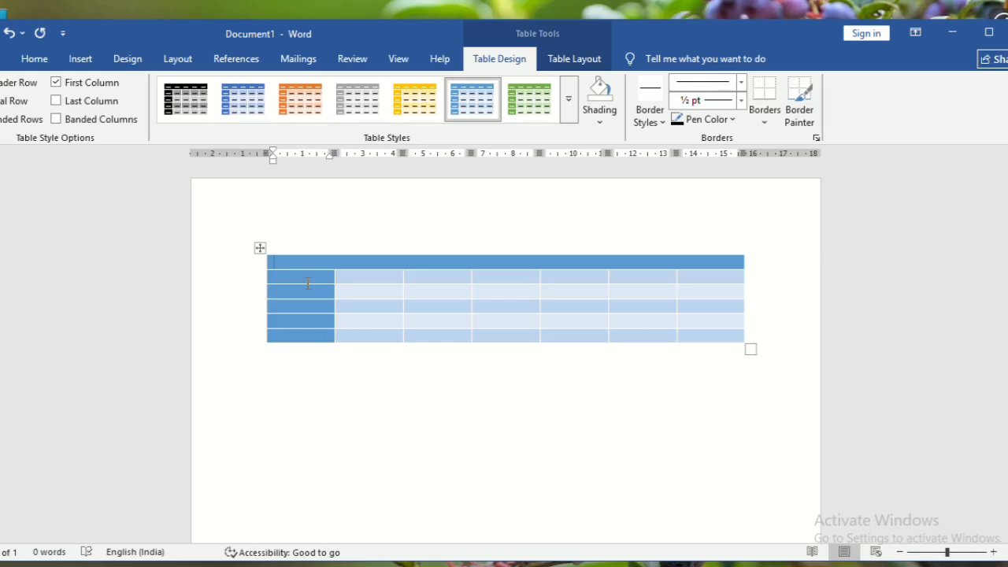
- Try the First Column, Last Column, Banded Columns and Banded Rows options, ending with only First Column and Banded Rows enabled among them
left_click(56, 82)
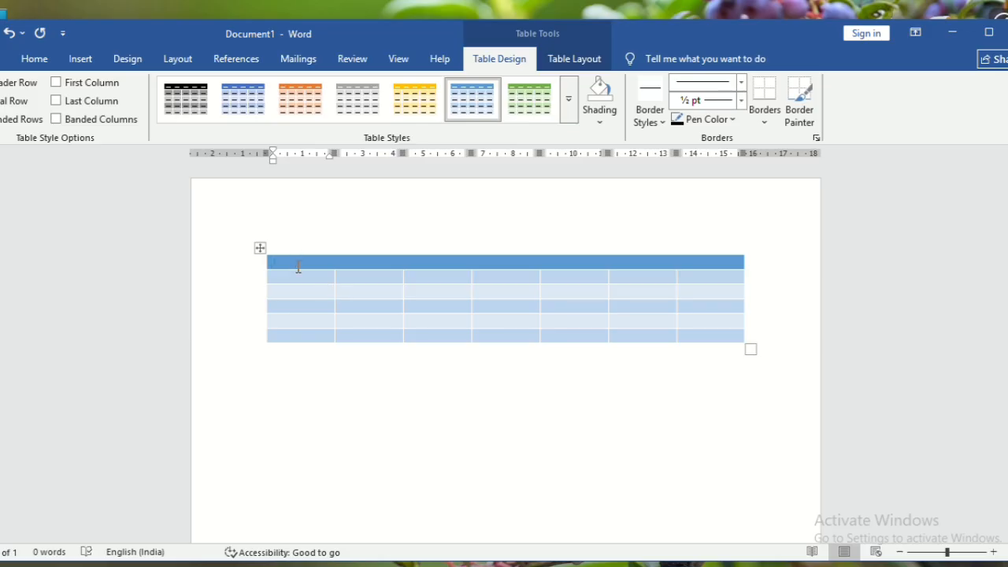
left_click(58, 108)
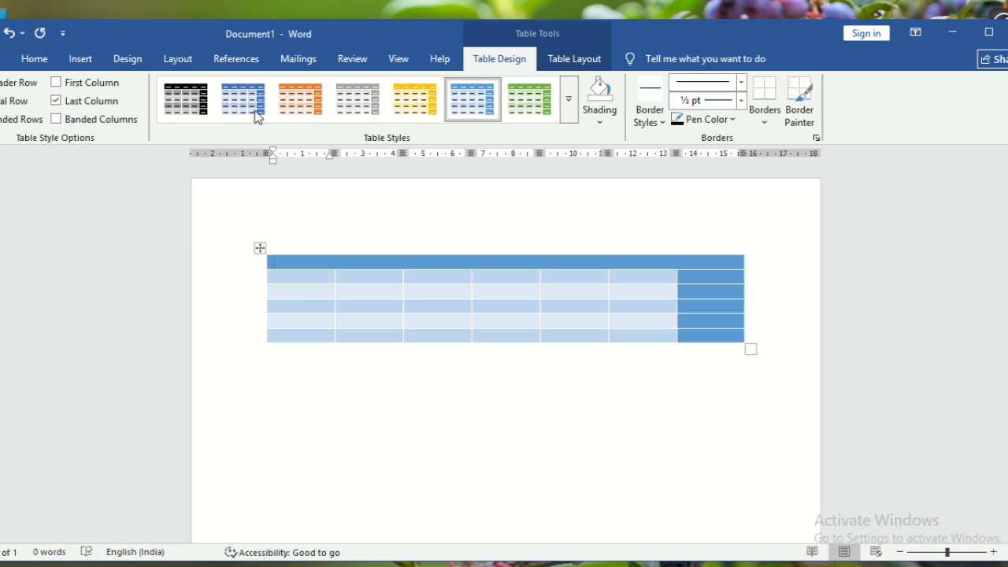
left_click(56, 101)
left_click(56, 119)
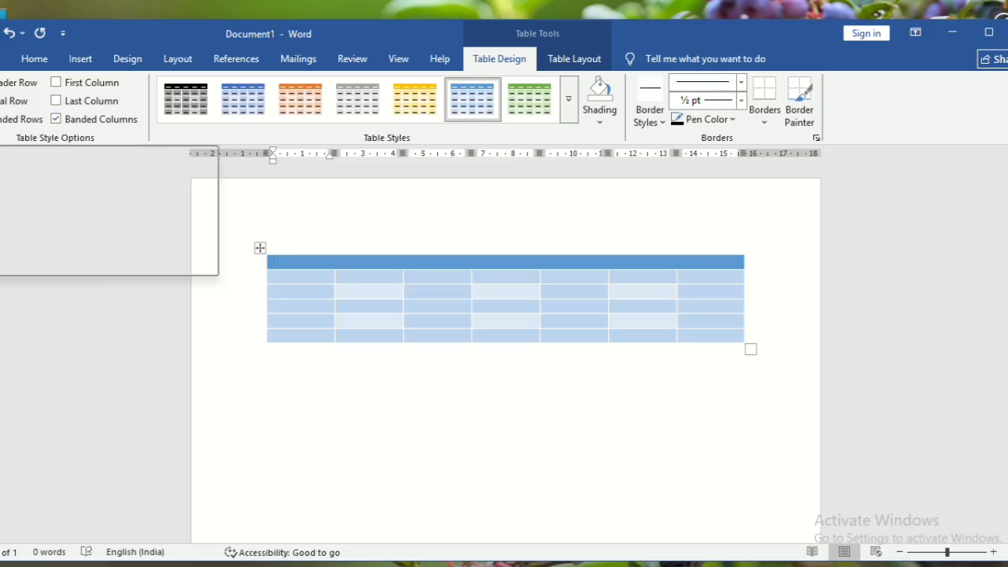
left_click(35, 121)
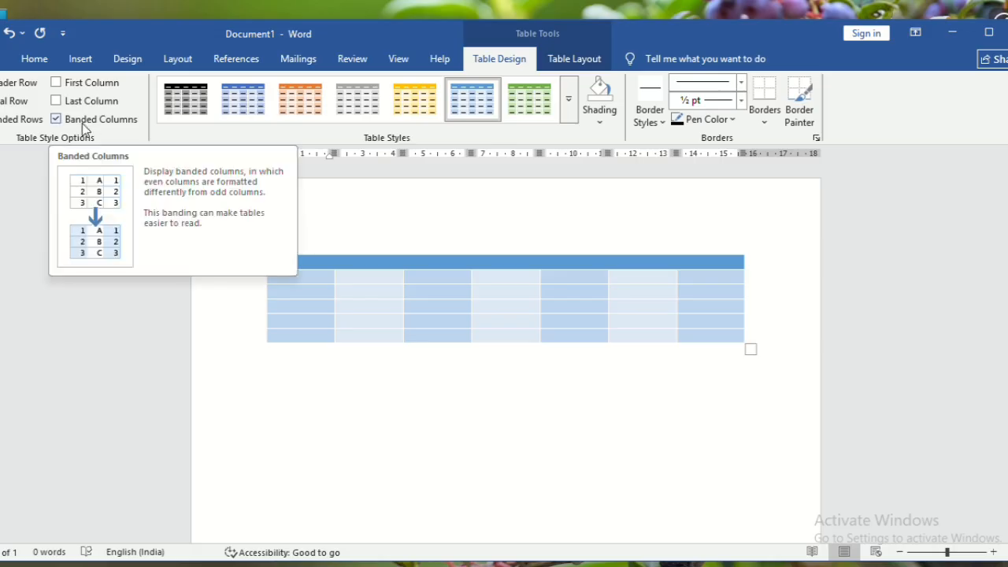
left_click(35, 119)
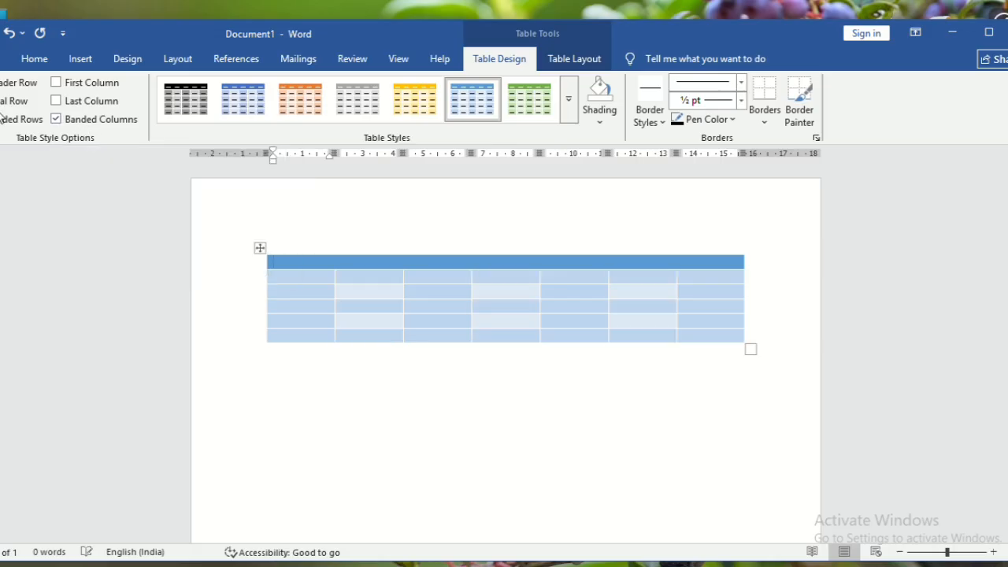
left_click(56, 82)
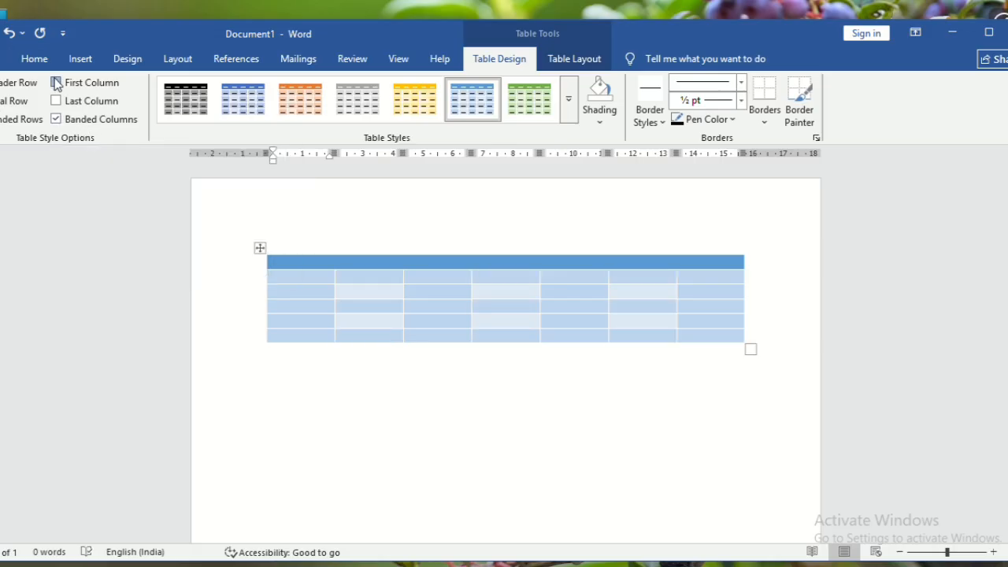
left_click(56, 119)
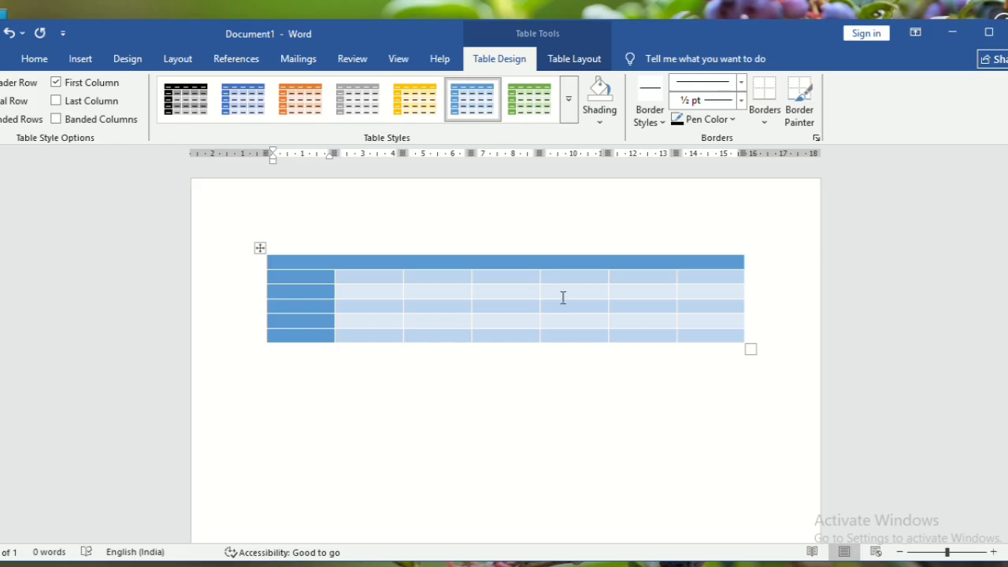
- Replace the blue table style with the plain style that has black borders around every cell
left_click(568, 100)
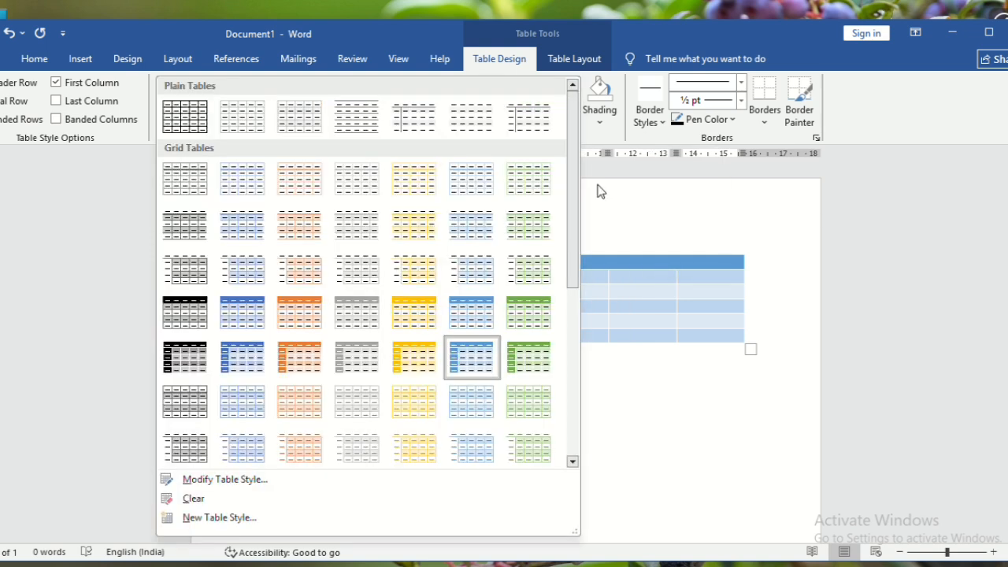
left_click(598, 191)
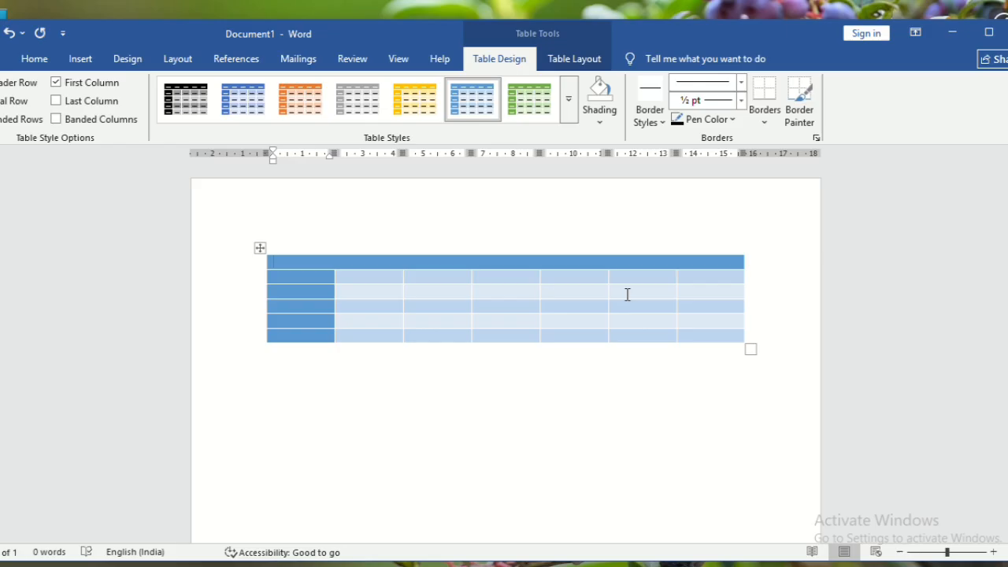
left_click(569, 111)
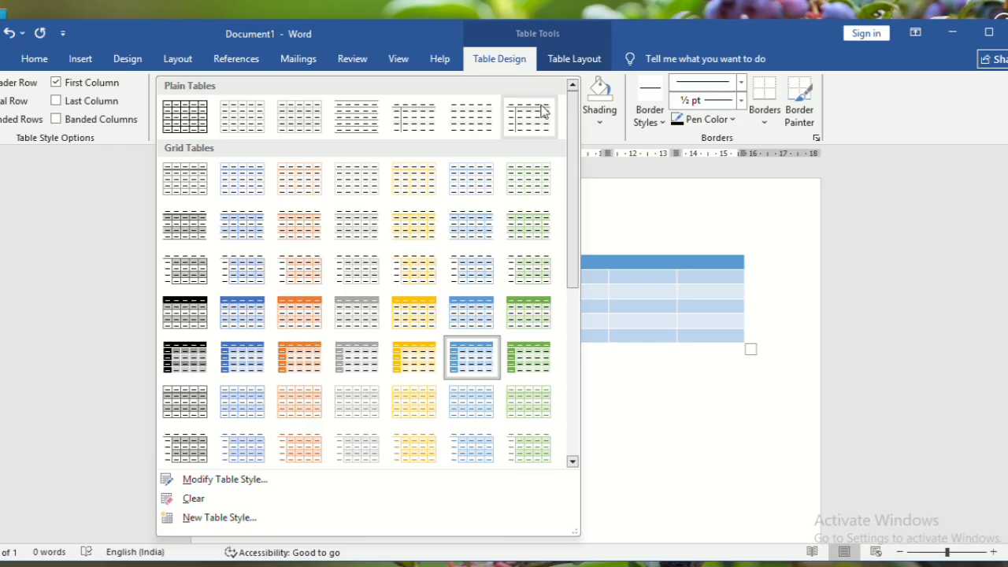
left_click(203, 119)
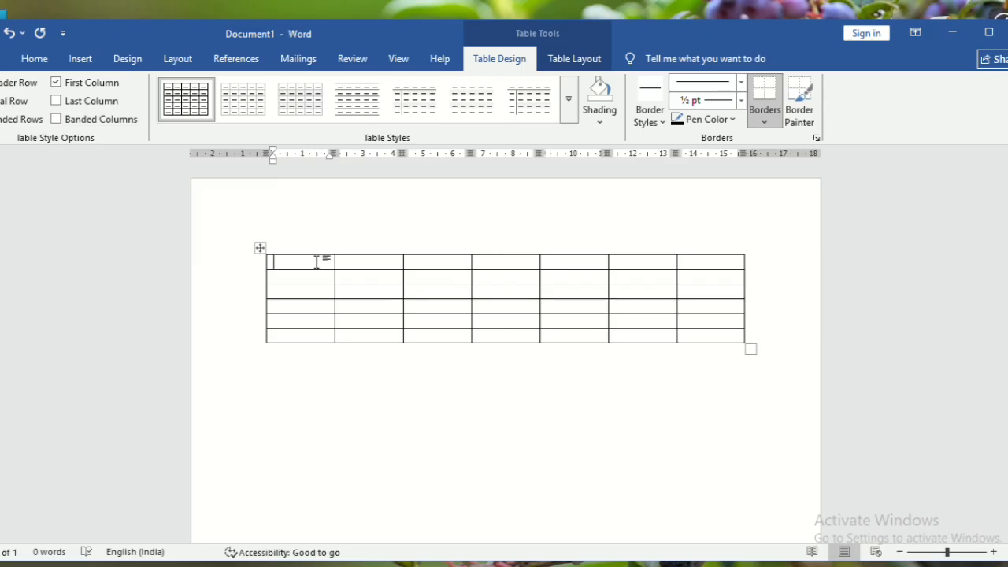
- Shade all cells of the table's first row with the standard light blue colour
left_click_drag(316, 262, 685, 268)
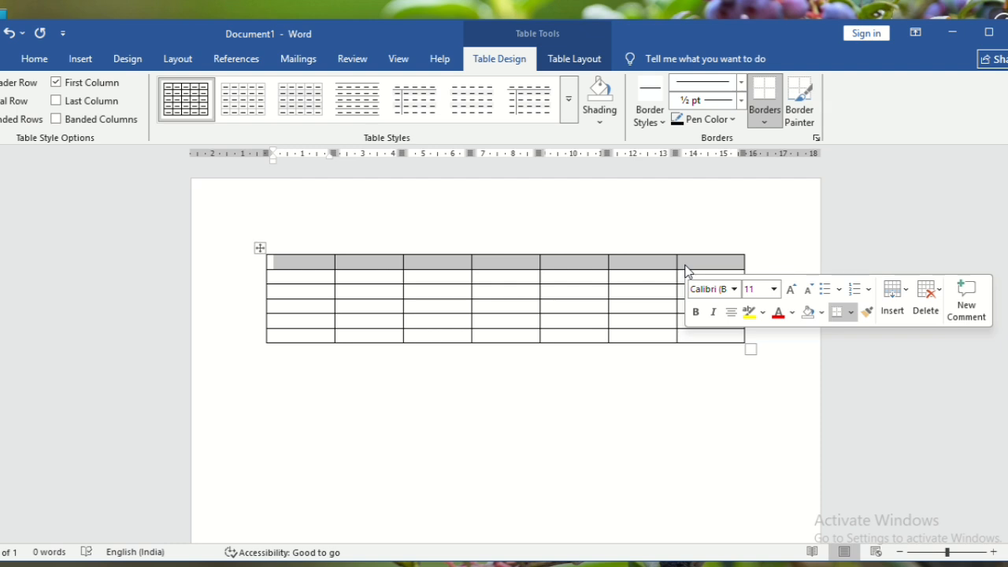
left_click(606, 127)
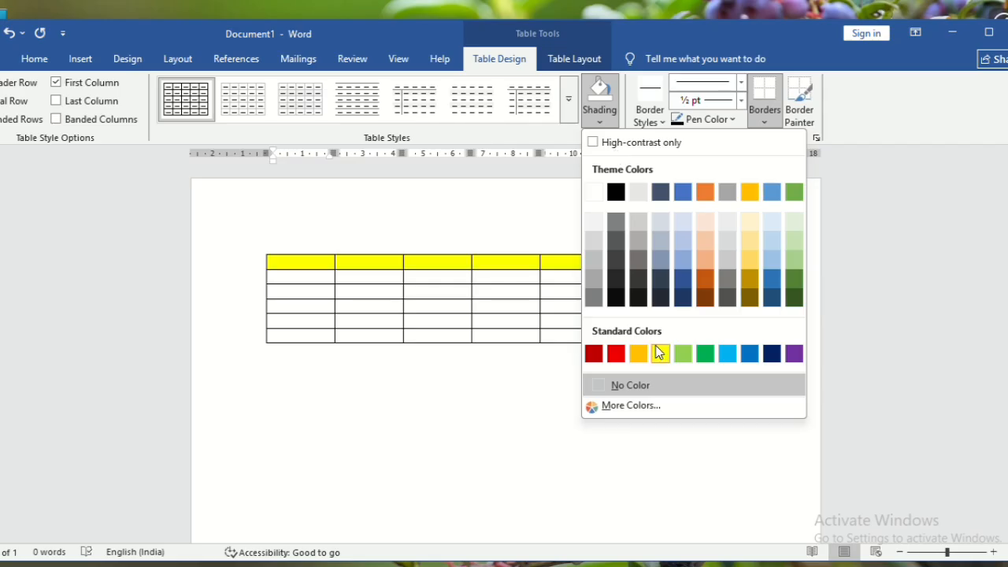
left_click(725, 354)
left_click(541, 293)
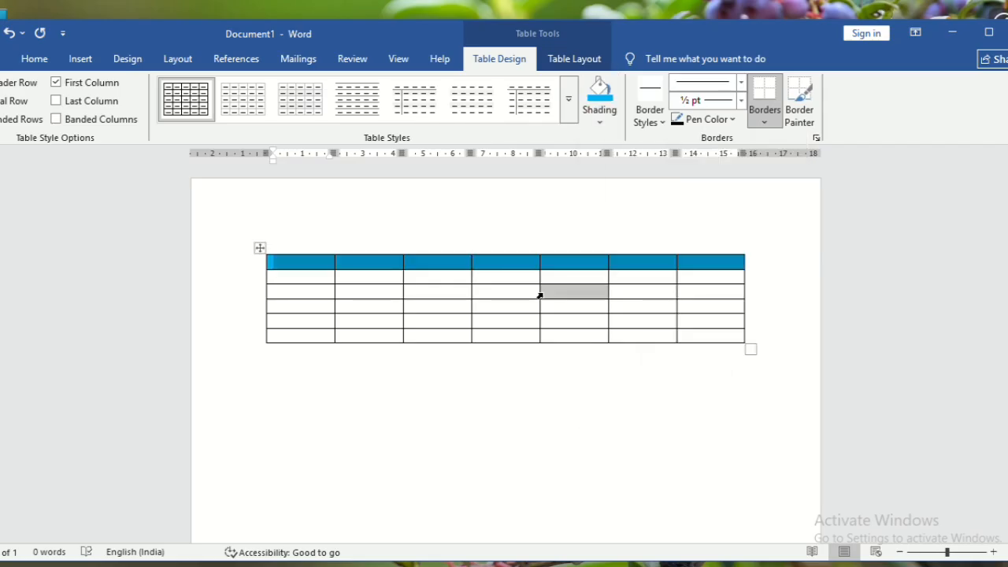
left_click(299, 293)
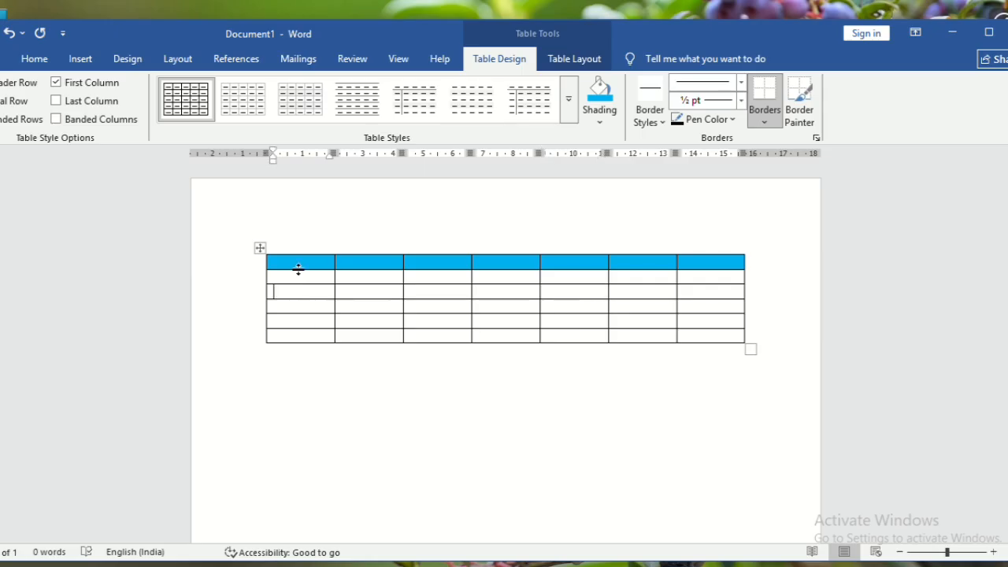
- Shade the first-column cells below the blue header row with the standard yellow colour
left_click(300, 276)
left_click_drag(299, 275, 300, 339)
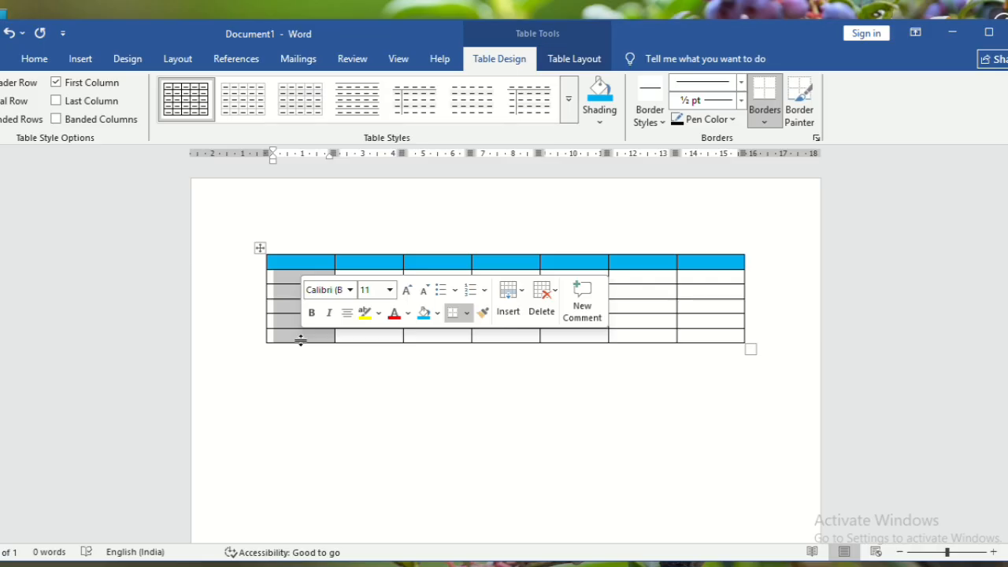
left_click(608, 124)
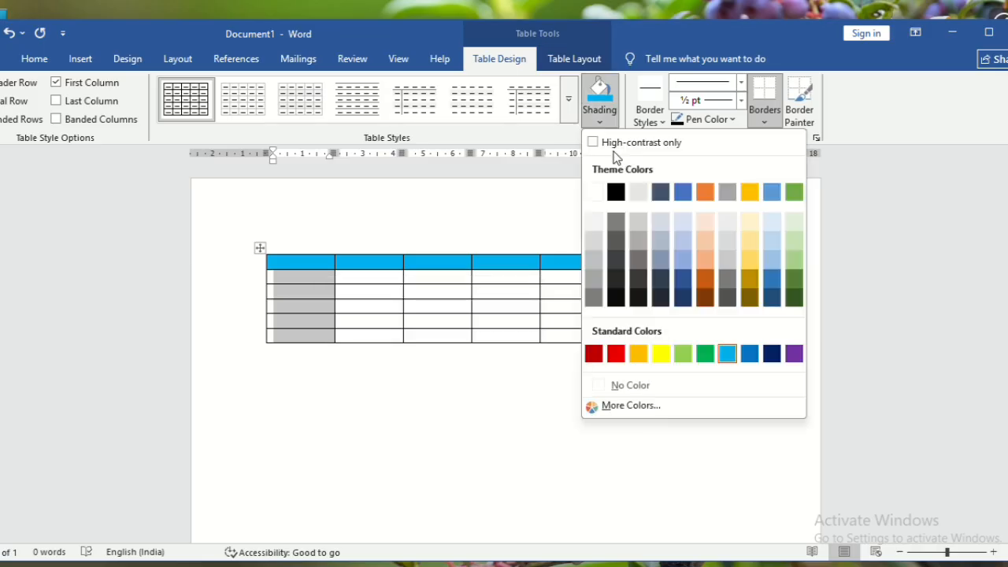
left_click(661, 356)
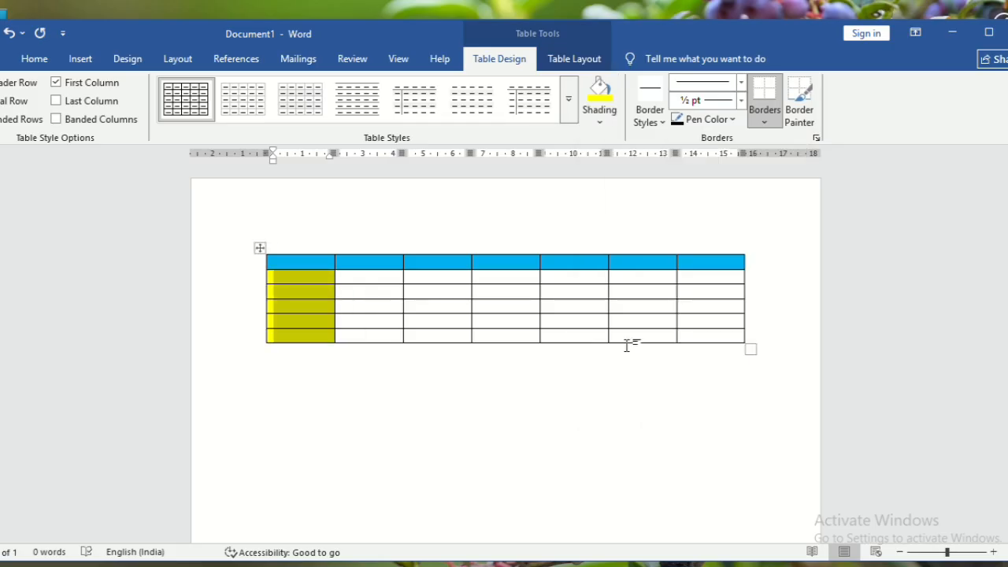
left_click(511, 306)
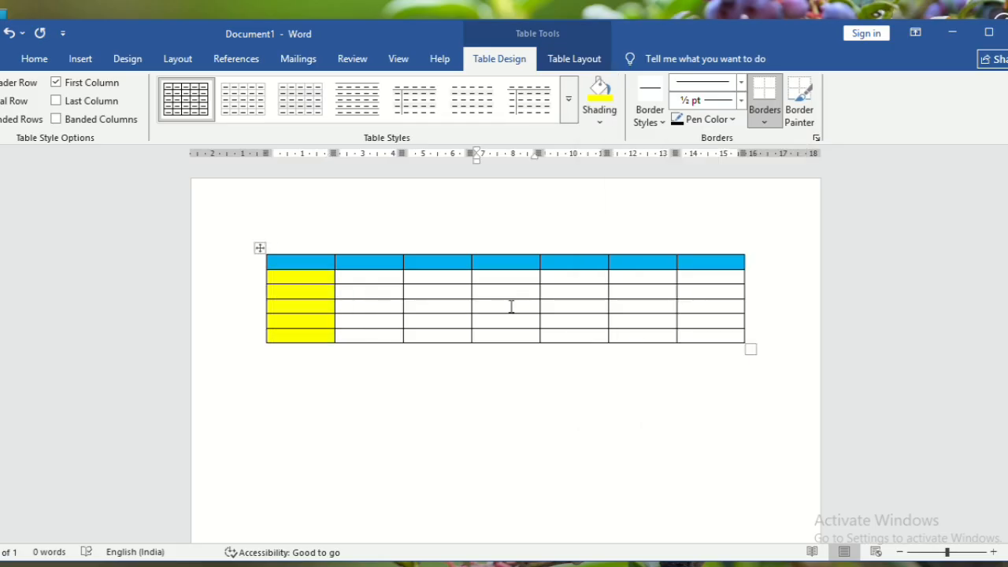